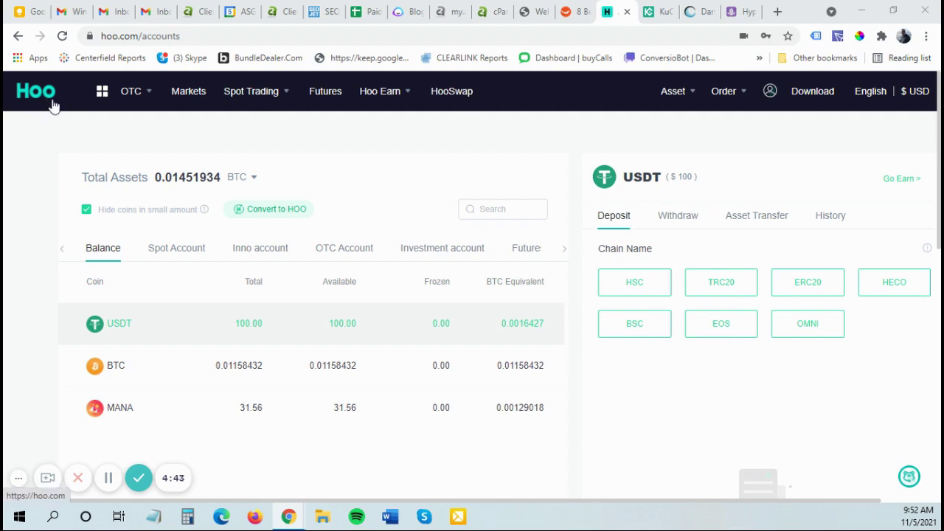
pyautogui.moveTo(214, 109)
pyautogui.scroll(-1, 189, 312)
pyautogui.scroll(1, 190, 309)
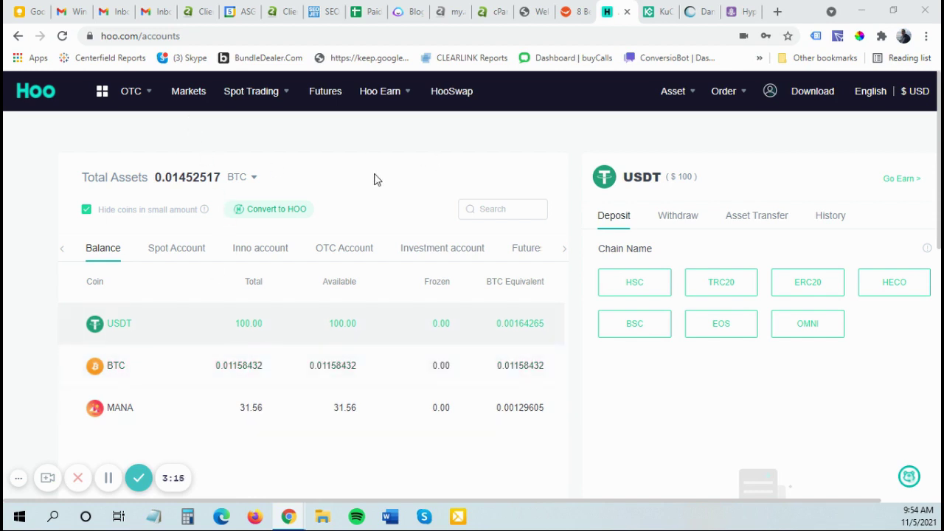
pyautogui.moveTo(181, 99)
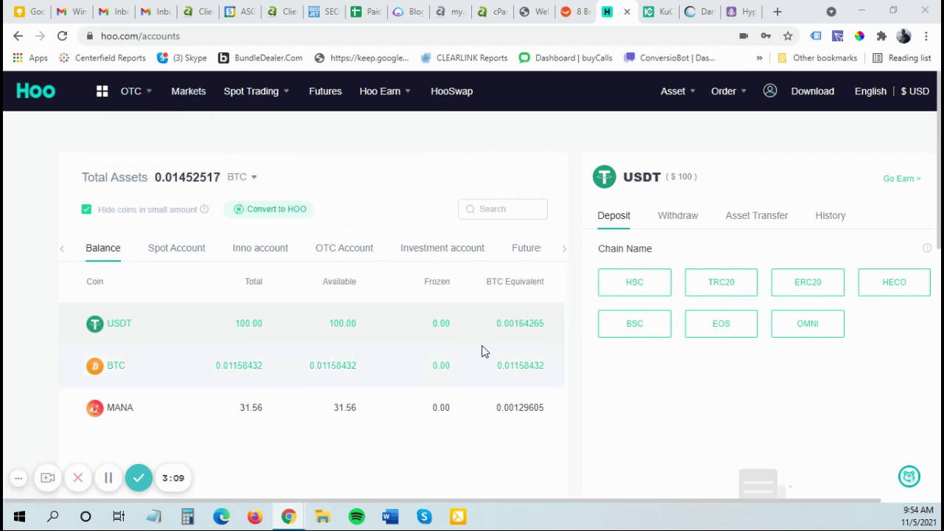
# Transfer the entire available BTC amount of 0.01158432 from Balance to the Spot Account, and show the Spot Account holdings
pyautogui.click(126, 370)
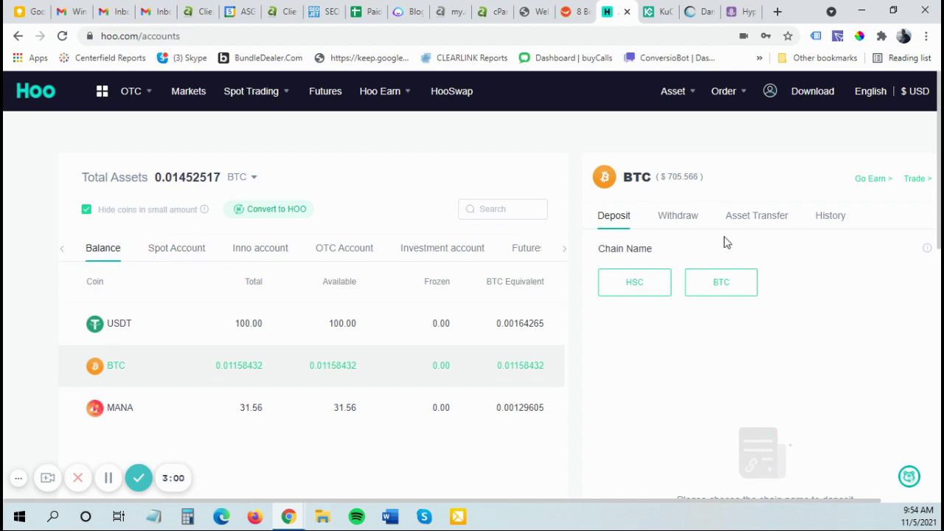
pyautogui.click(760, 220)
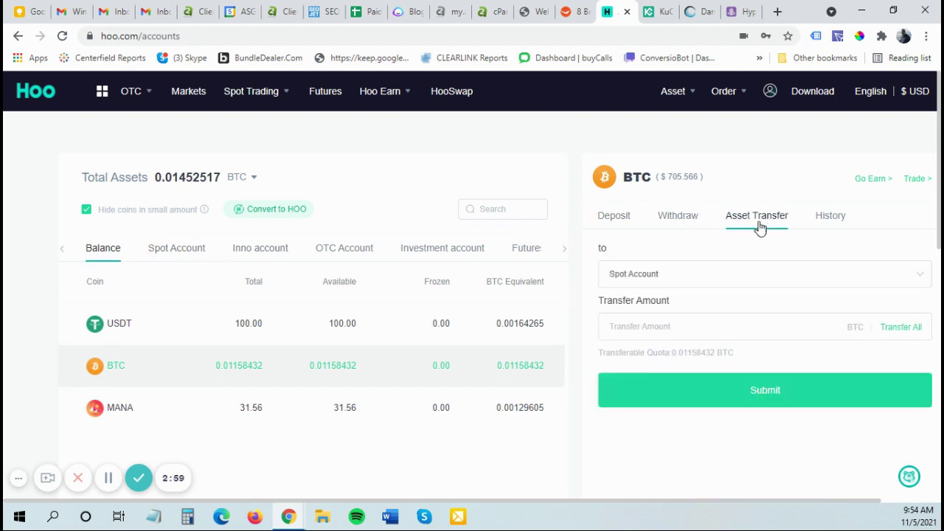
pyautogui.click(652, 274)
pyautogui.click(653, 274)
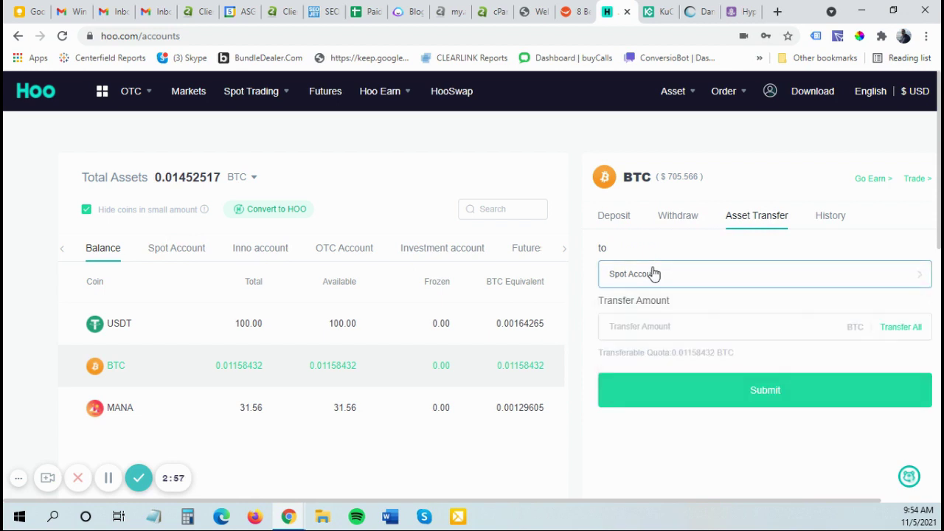
pyautogui.click(904, 328)
pyautogui.click(696, 280)
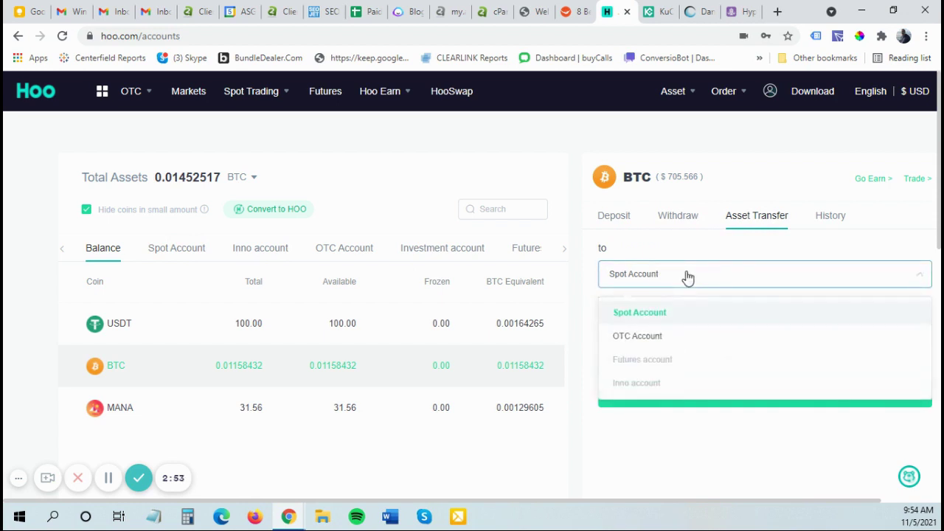
pyautogui.click(687, 277)
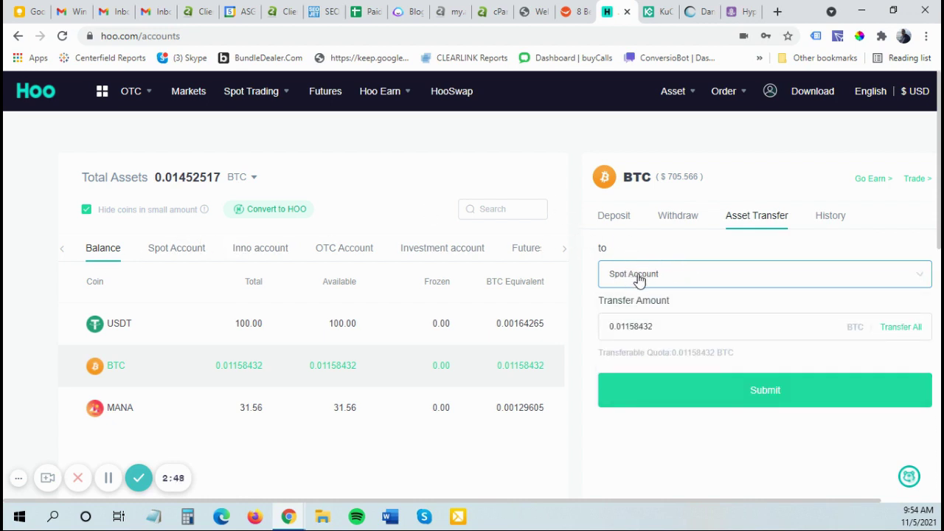
pyautogui.click(894, 334)
pyautogui.click(724, 389)
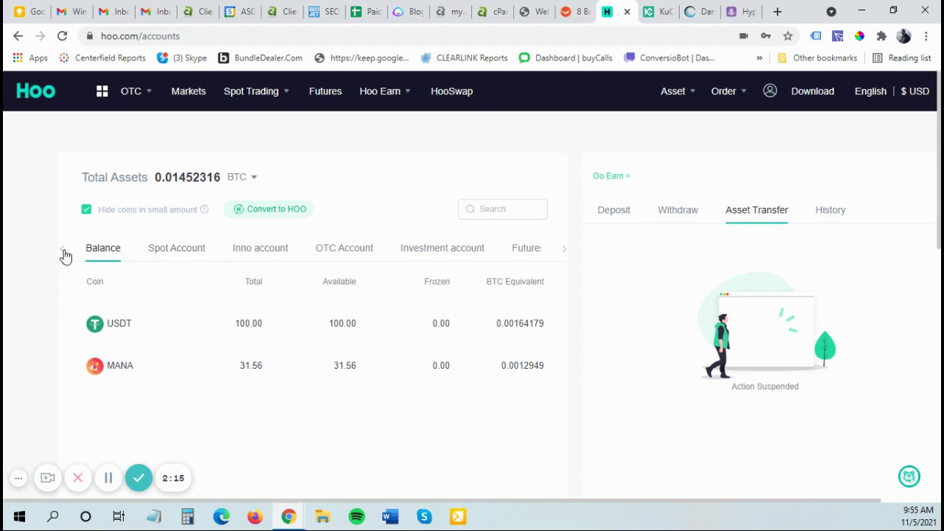
pyautogui.click(174, 253)
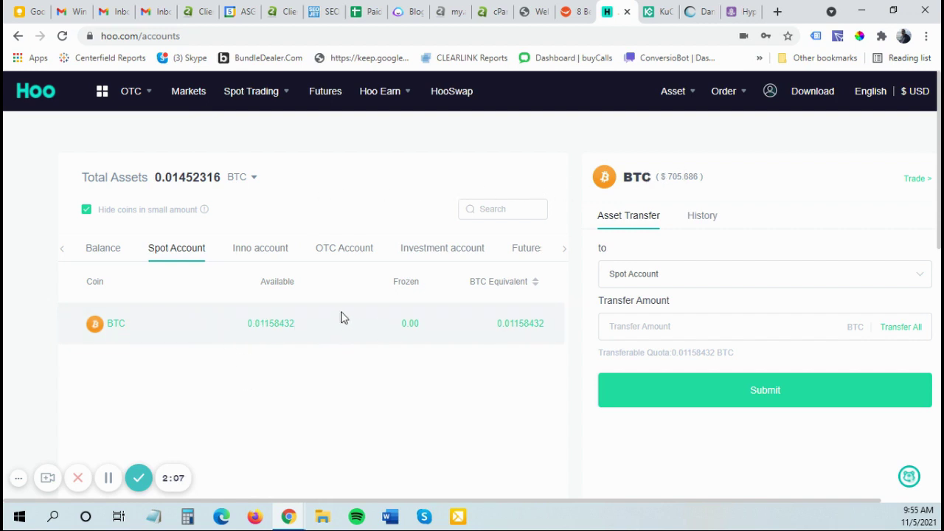
# Open Spot Trading, search the coin list for "btc" and select the BTC/USDT pair
pyautogui.moveTo(233, 91)
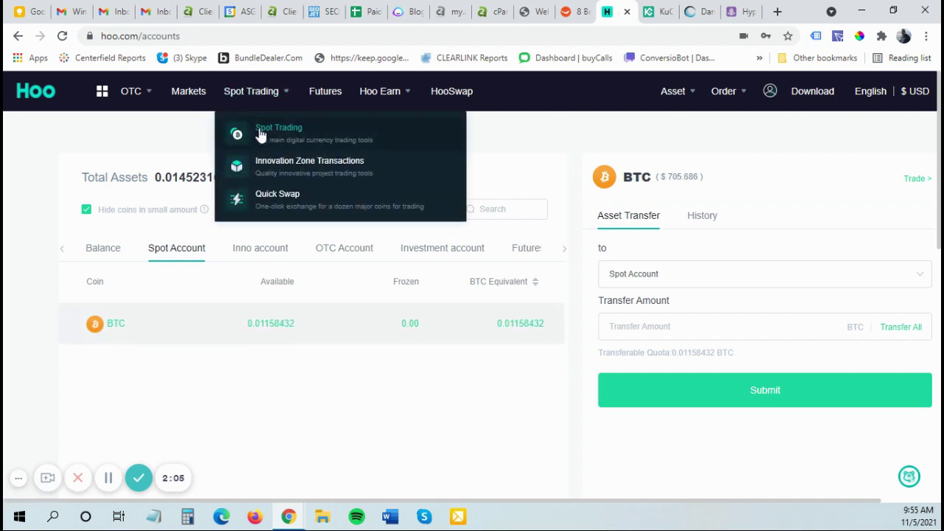
pyautogui.click(261, 133)
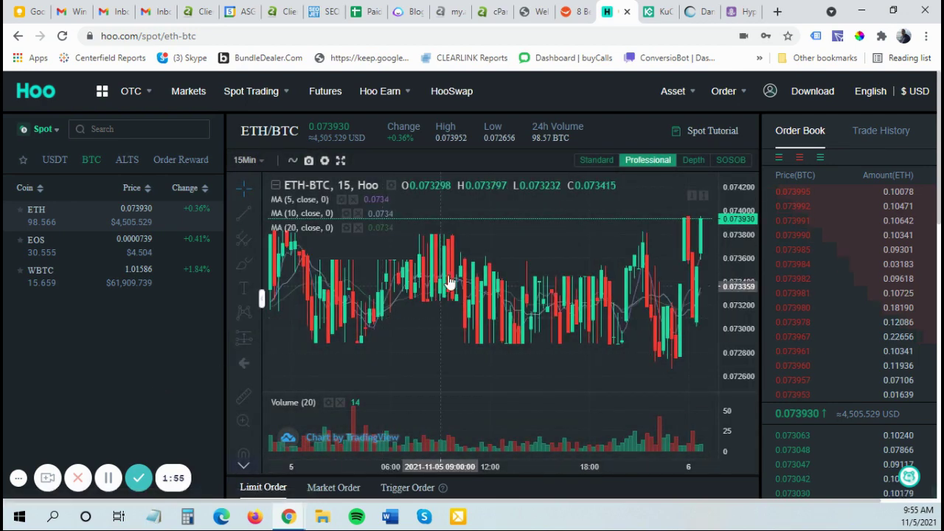
pyautogui.click(136, 125)
pyautogui.write('btc')
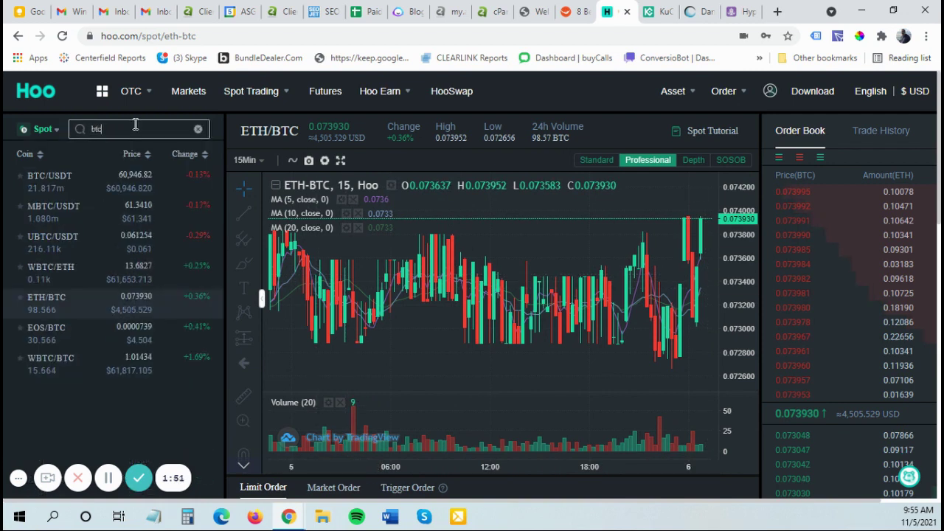
pyautogui.click(54, 186)
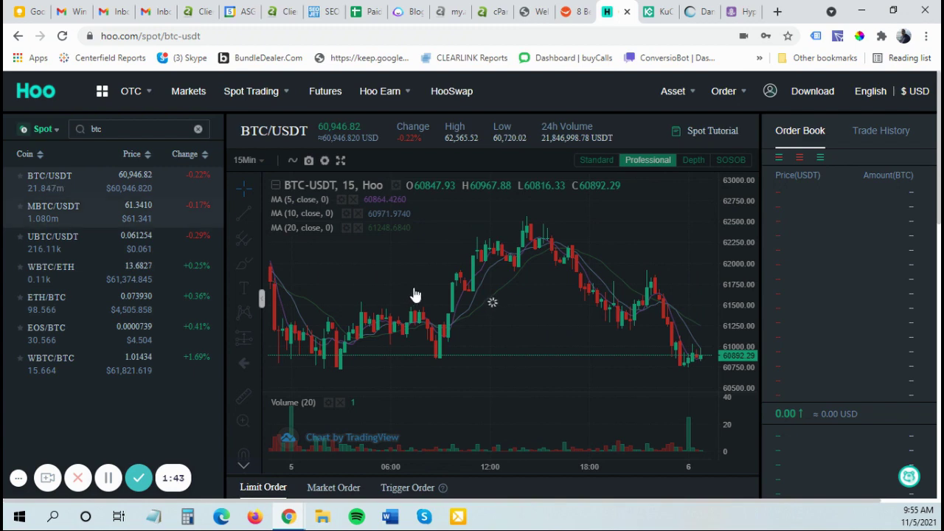
# Try different percentages of the available BTC as the limit order's sell amount, ending with 50%
pyautogui.scroll(-3, 442, 339)
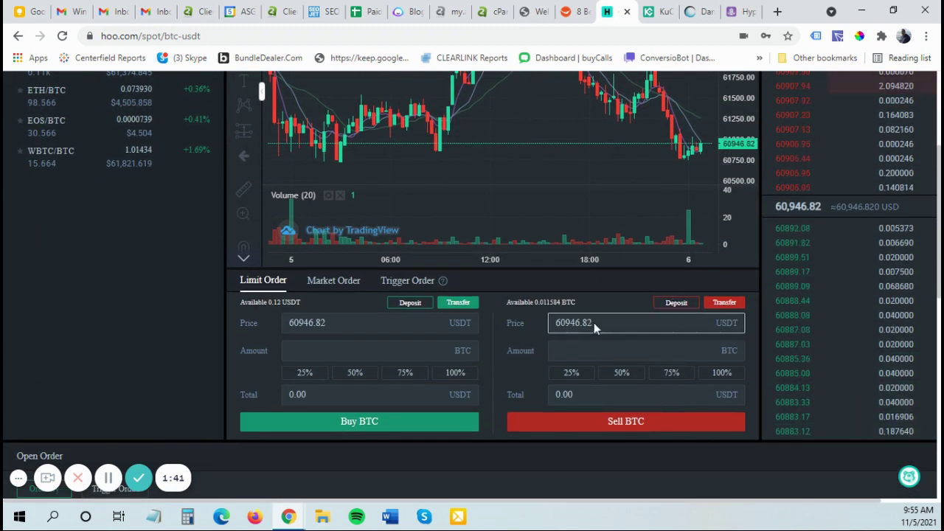
pyautogui.click(627, 376)
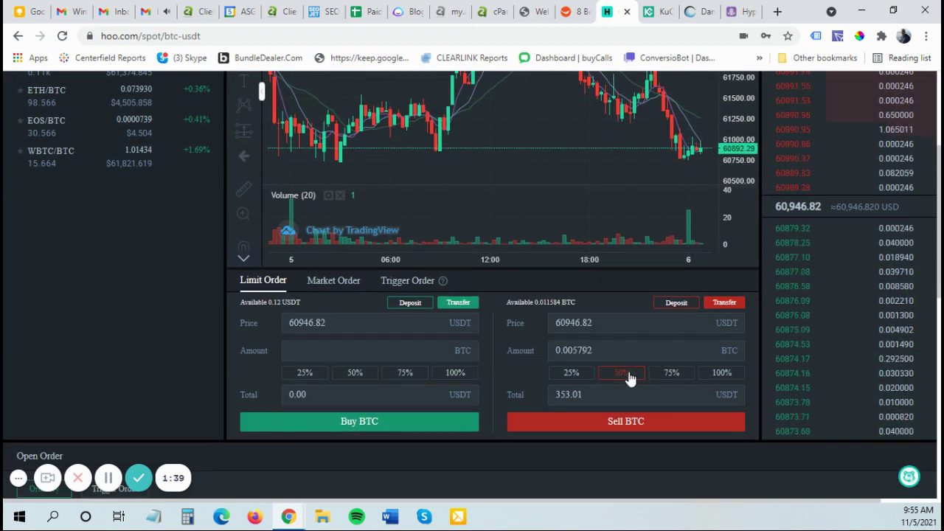
pyautogui.click(590, 380)
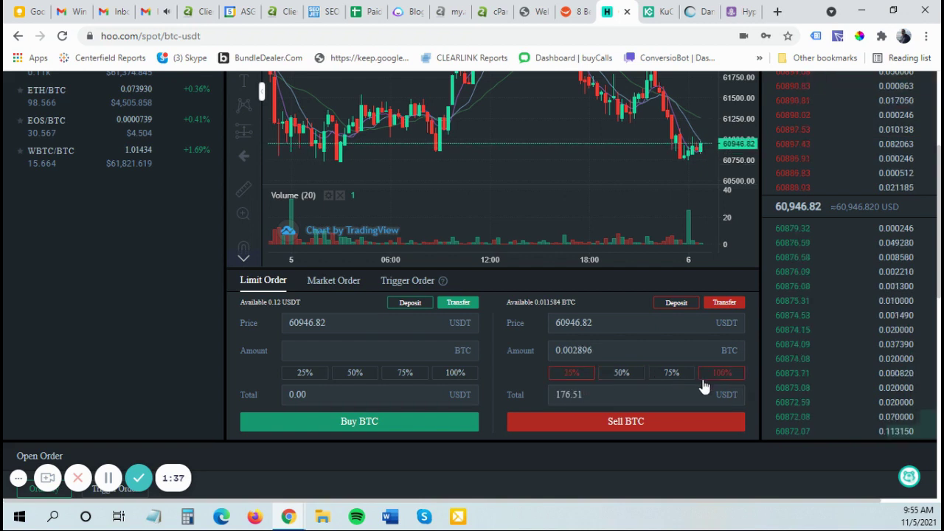
pyautogui.click(669, 378)
pyautogui.click(581, 379)
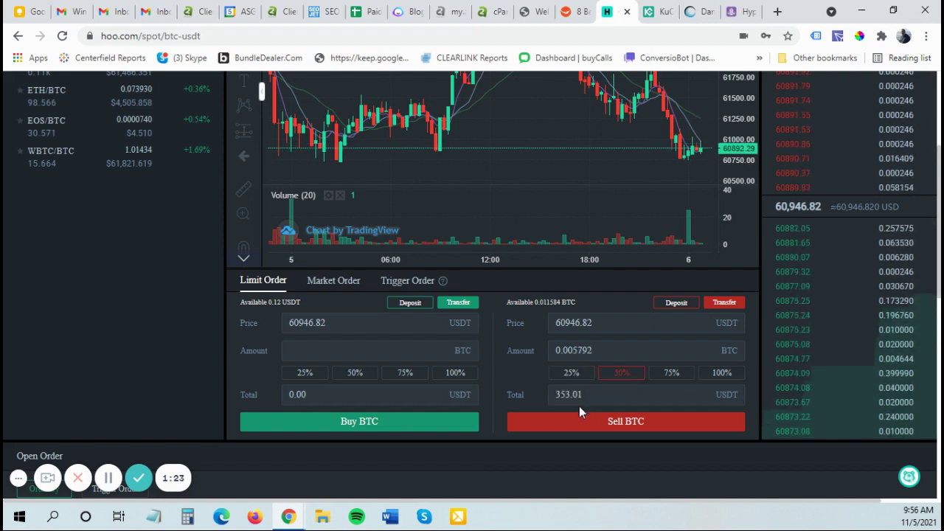
pyautogui.click(621, 381)
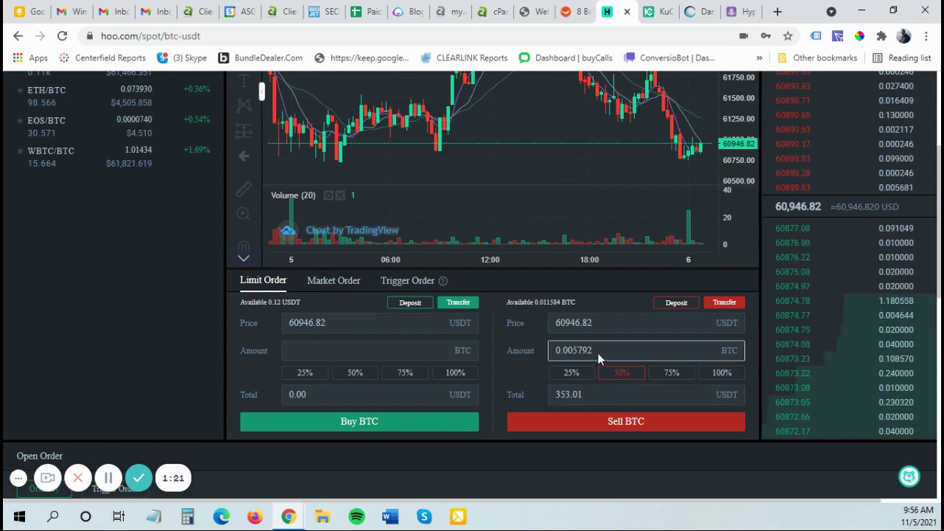
pyautogui.doubleClick(579, 350)
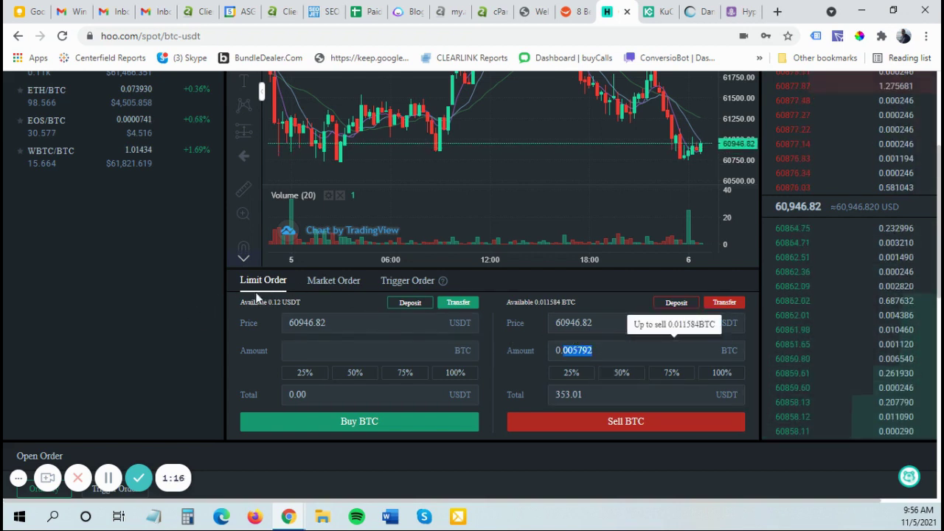
# Place a market order selling 25% of the available BTC, 0.002896 BTC, for USDT
pyautogui.click(336, 287)
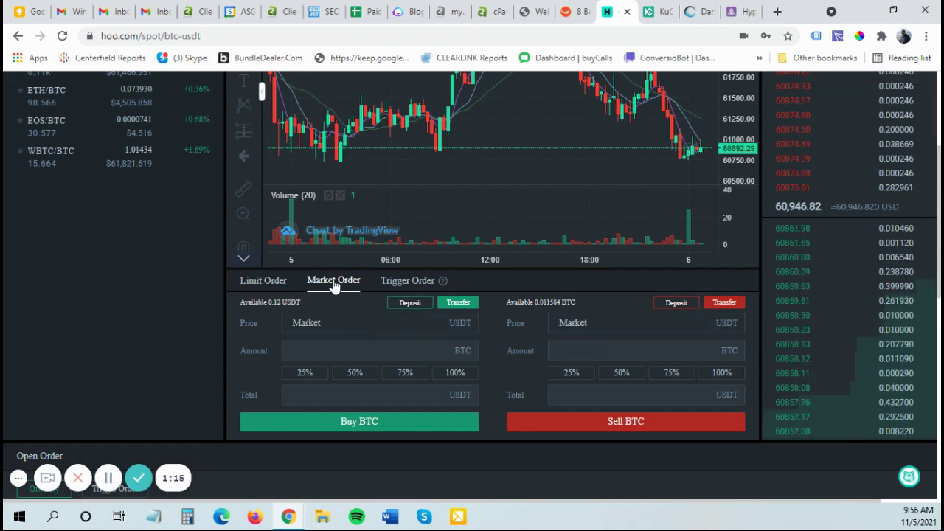
pyautogui.click(581, 373)
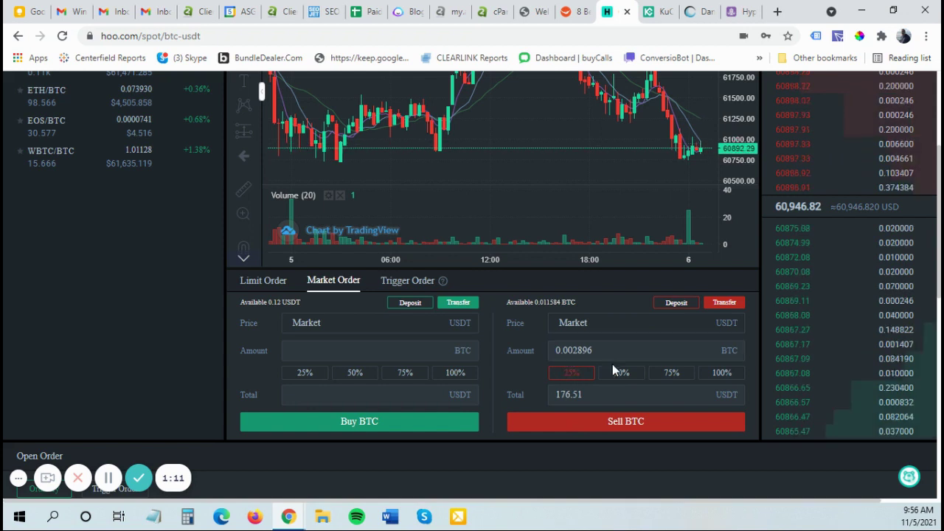
pyautogui.click(572, 426)
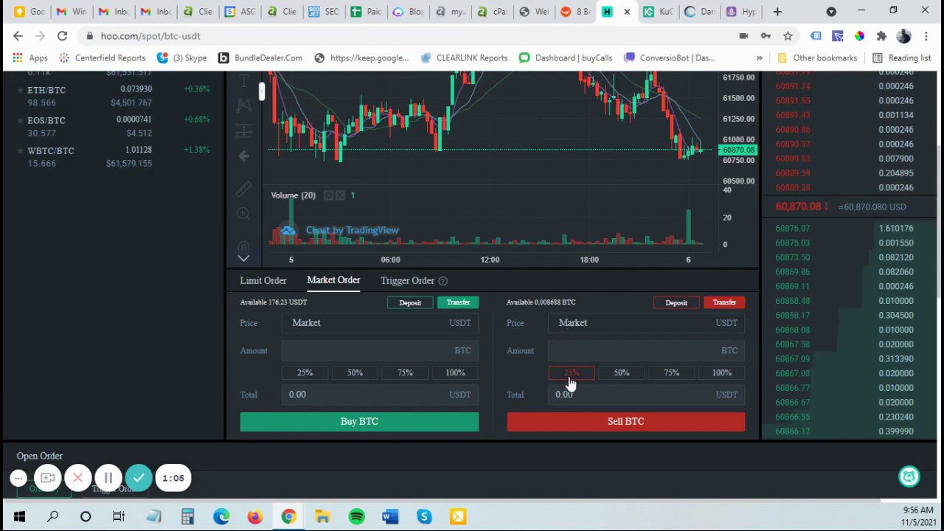
# Return to My Assets and show the Spot Account holdings with small-amount coins hidden
pyautogui.scroll(1, 506, 341)
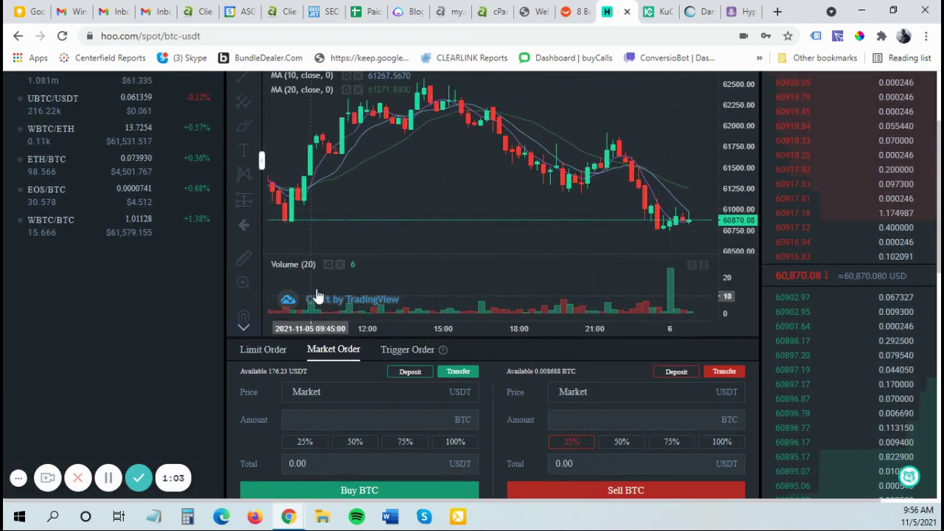
pyautogui.scroll(2, 146, 394)
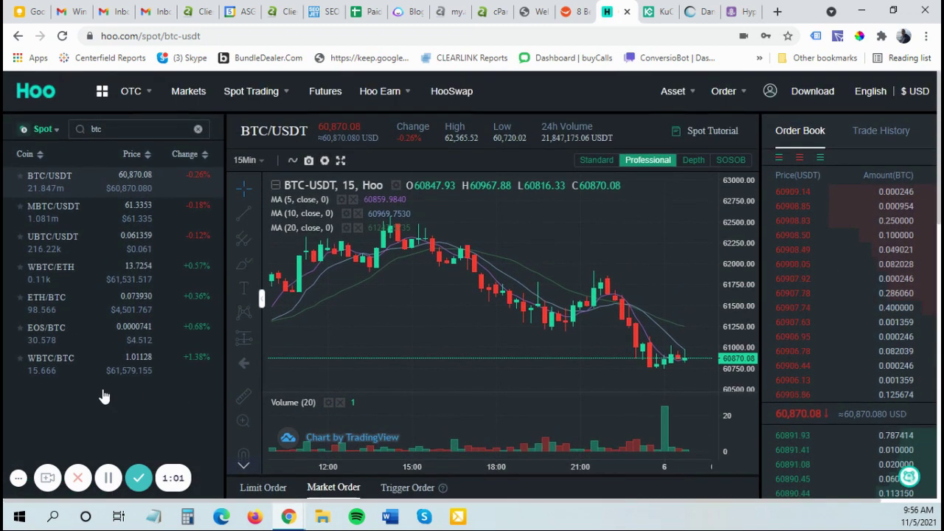
pyautogui.moveTo(110, 105)
pyautogui.moveTo(673, 92)
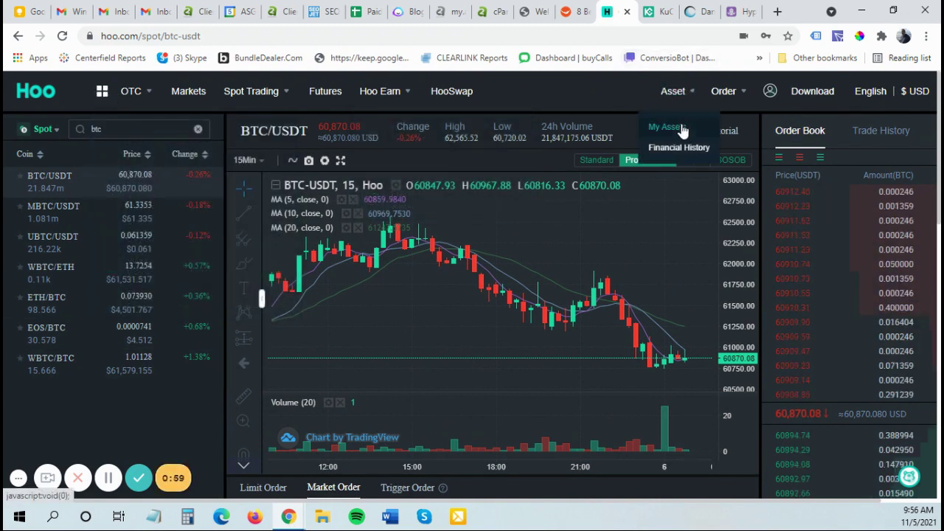
pyautogui.click(680, 128)
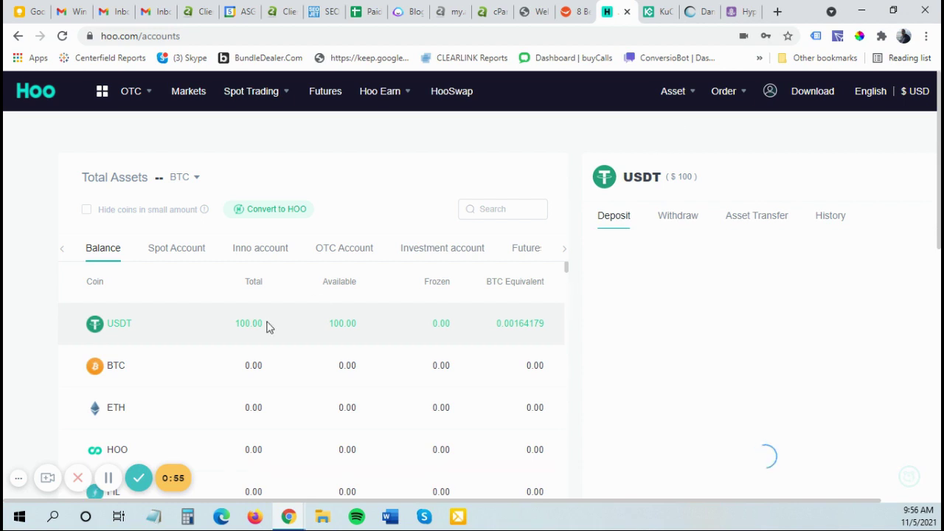
pyautogui.scroll(-1, 193, 361)
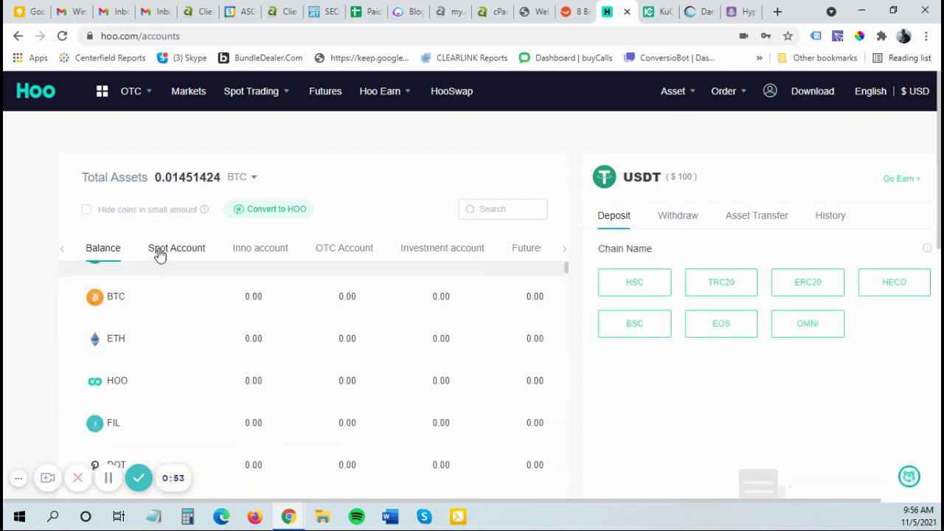
pyautogui.click(163, 254)
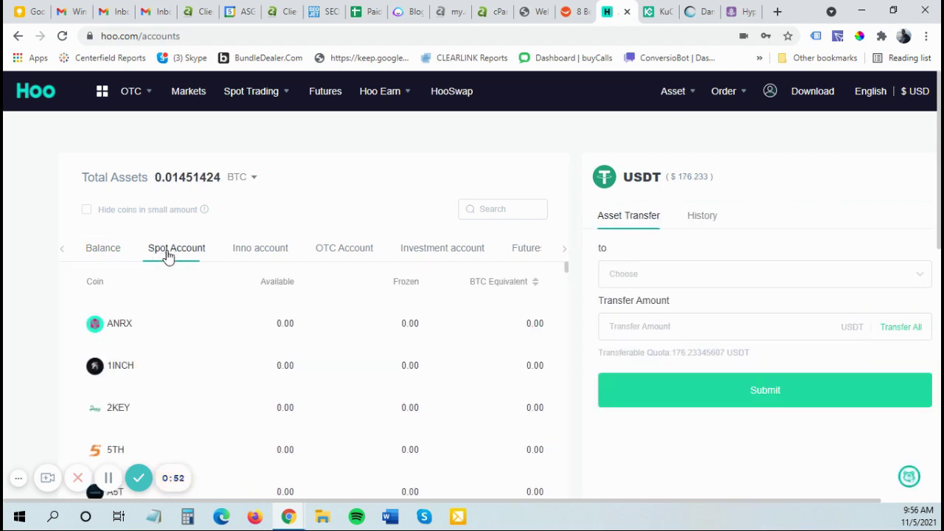
pyautogui.click(87, 212)
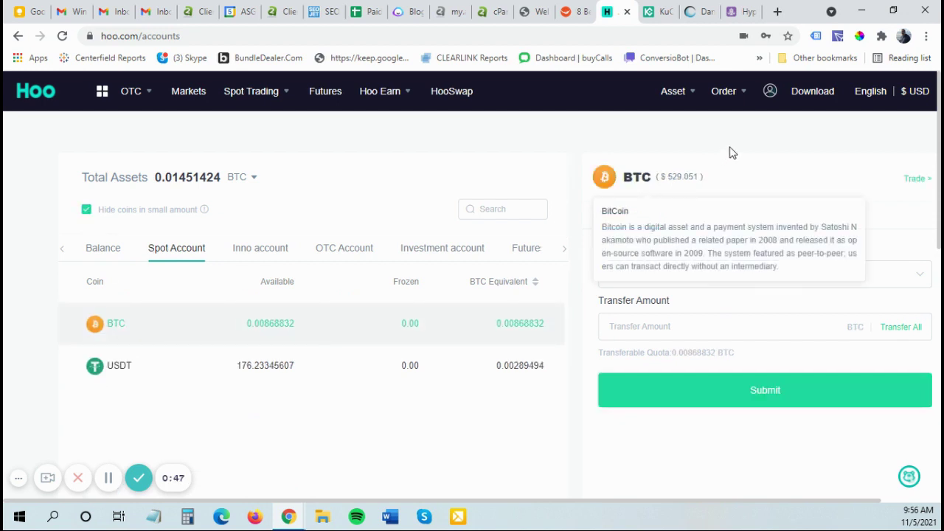
# Transfer all 176.23345607 USDT from the Spot Account to Balance
pyautogui.click(327, 363)
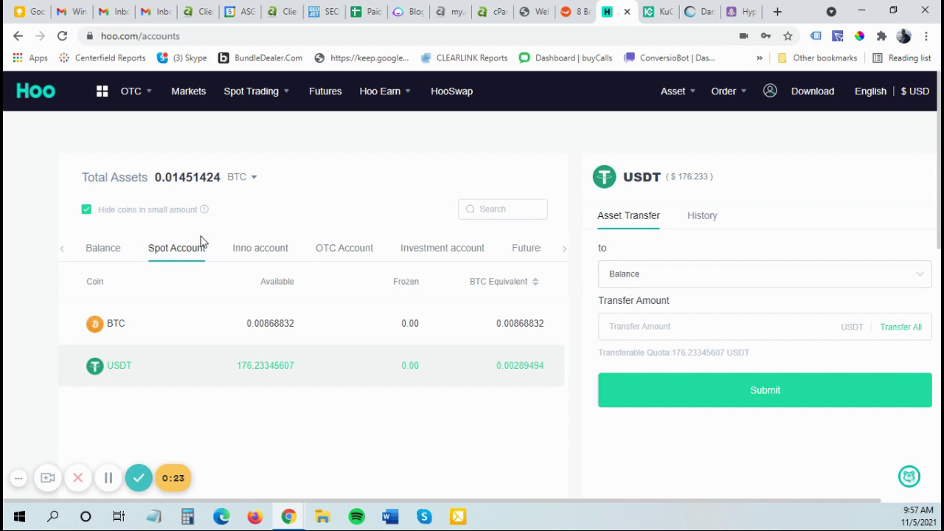
pyautogui.click(898, 331)
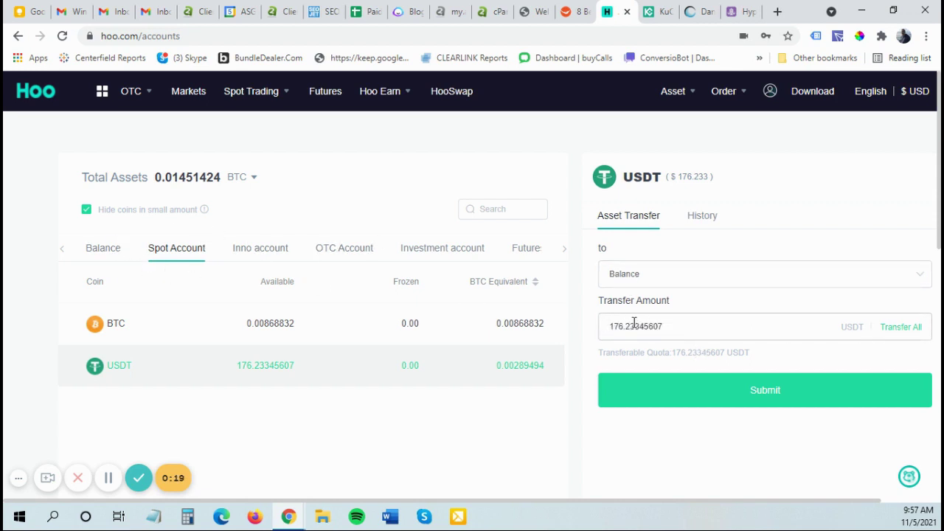
pyautogui.click(719, 404)
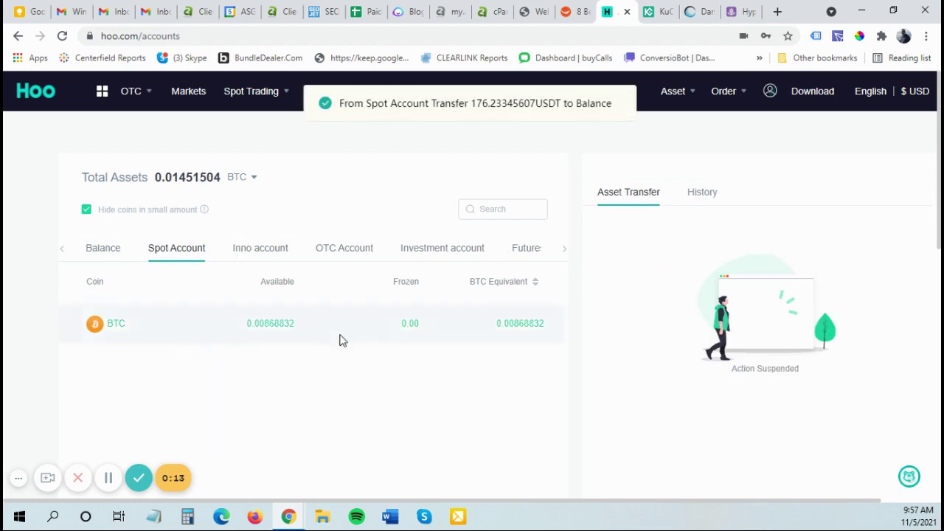
# Open the withdrawal form for USDT in the Balance account and choose ERC20 as the chain
pyautogui.click(115, 253)
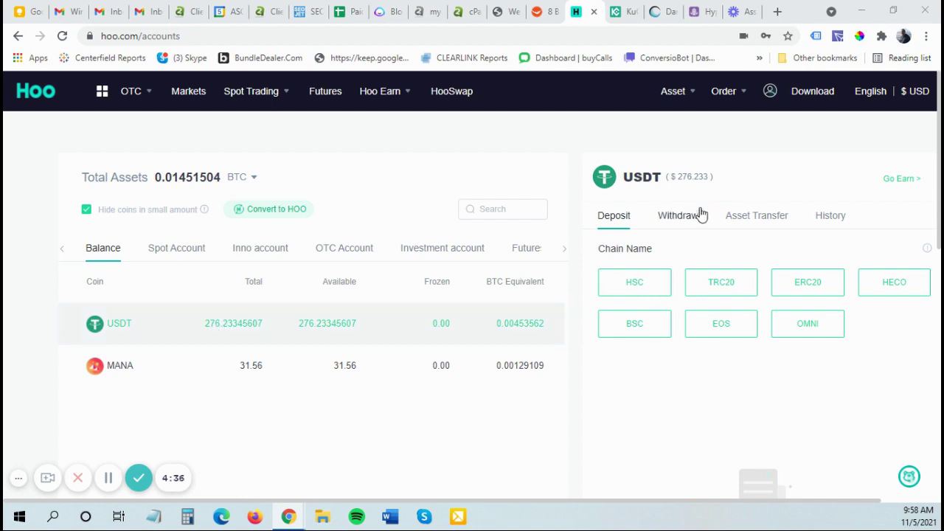
pyautogui.click(679, 215)
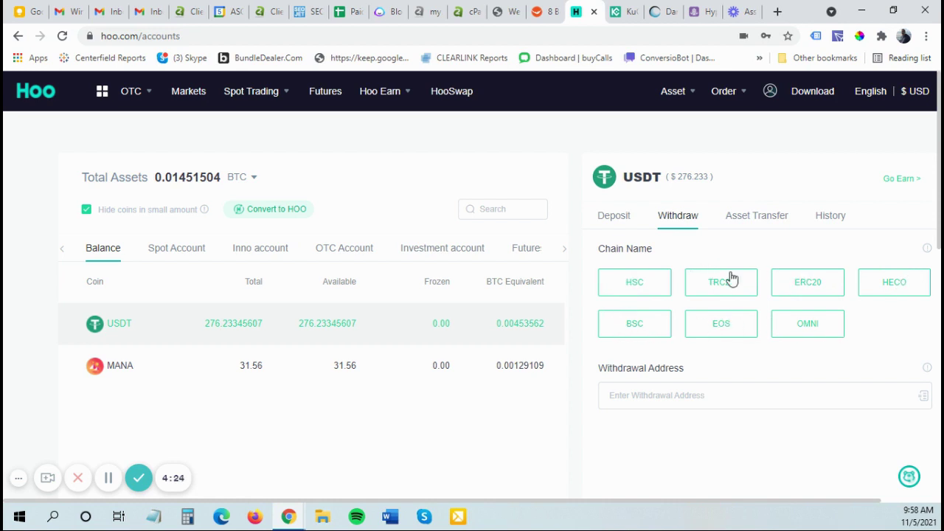
pyautogui.click(796, 292)
pyautogui.scroll(-2, 781, 243)
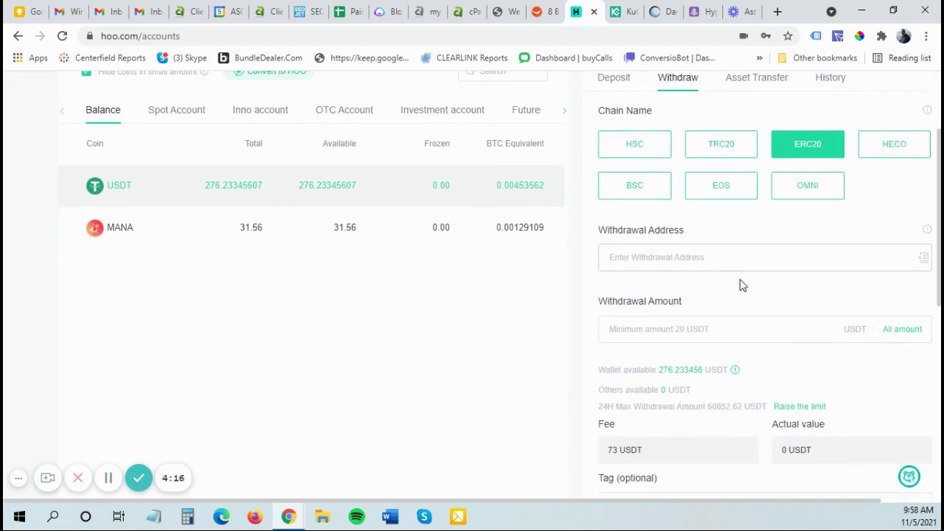
# Check the ERC20 withdrawal fee and try a withdrawal amount of 5 USDT
pyautogui.scroll(-1, 682, 386)
pyautogui.moveTo(655, 389); pyautogui.dragTo(610, 381)
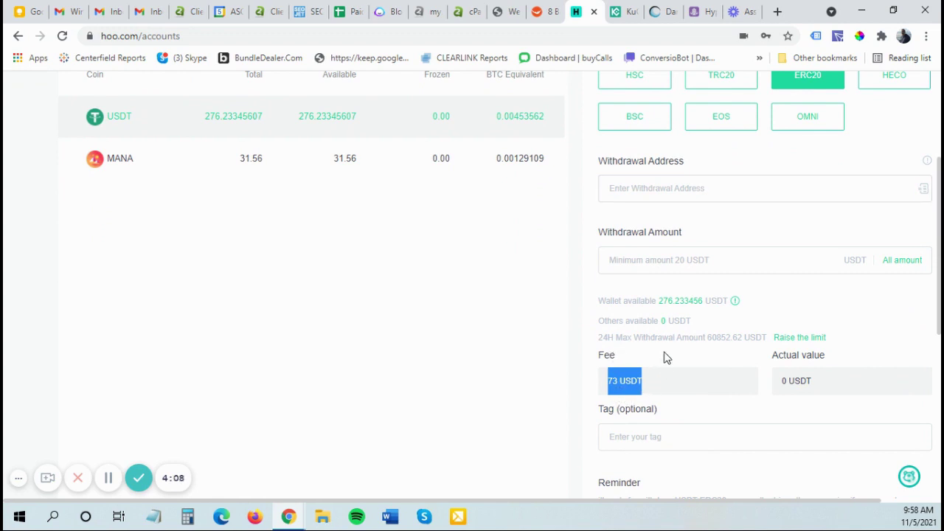
pyautogui.scroll(2, 660, 369)
pyautogui.scroll(-2, 649, 362)
pyautogui.click(706, 265)
pyautogui.write('5')
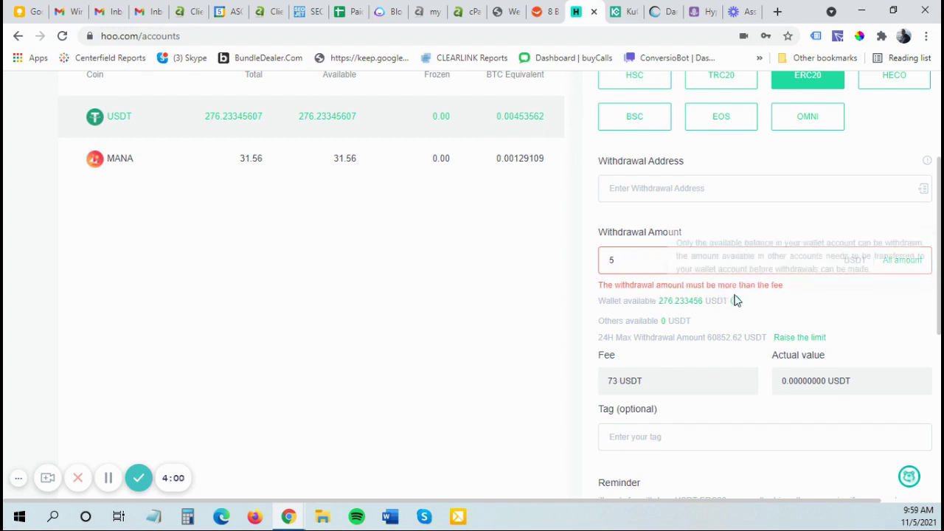
# Try a withdrawal amount of 74 USDT on ERC20 and clear the amount again
pyautogui.doubleClick(624, 263)
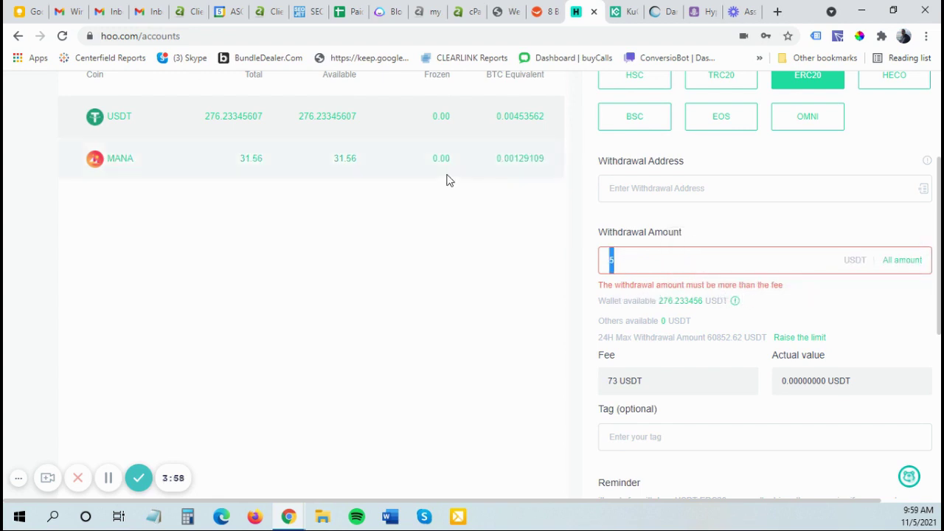
pyautogui.write('74')
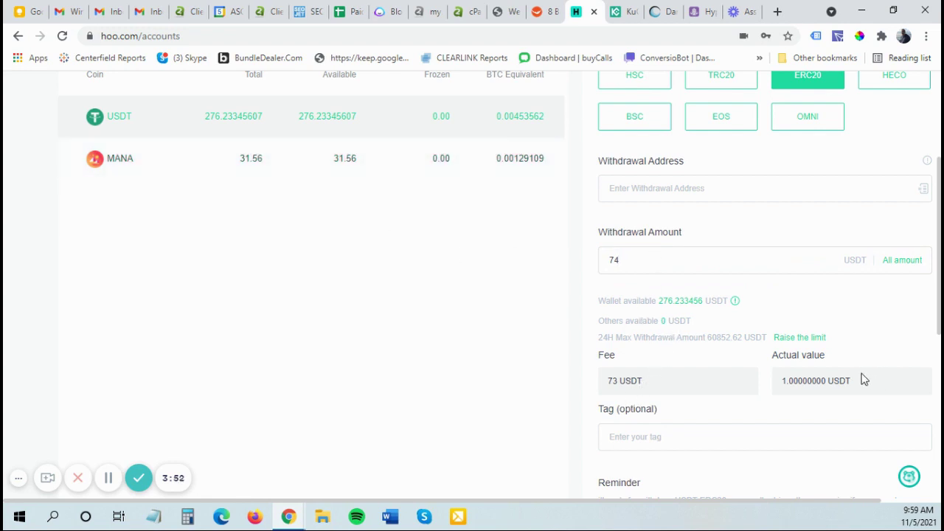
pyautogui.scroll(1, 748, 308)
pyautogui.click(683, 329)
pyautogui.doubleClick(683, 329)
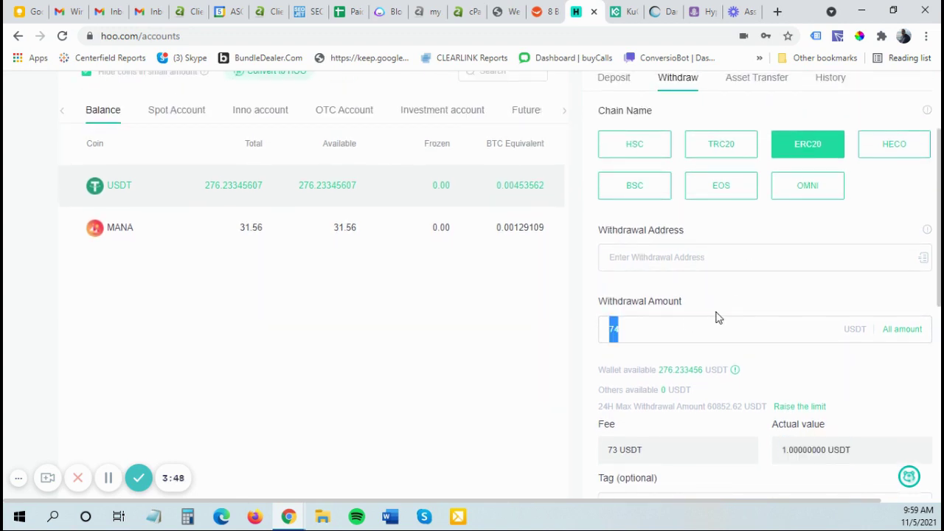
pyautogui.press('BackSpace')
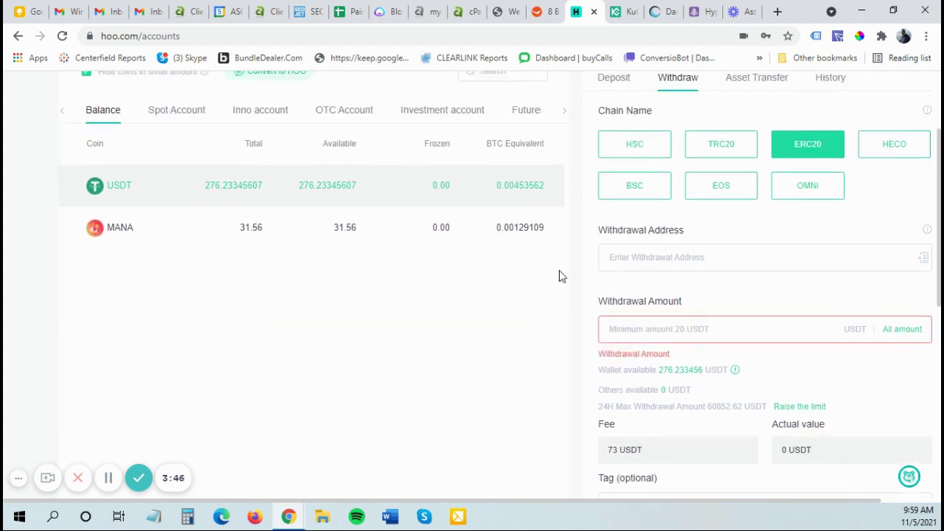
# Switch the withdrawal chain to TRC20, fill in the full available 276.23345607 USDT and check the fee
pyautogui.click(722, 143)
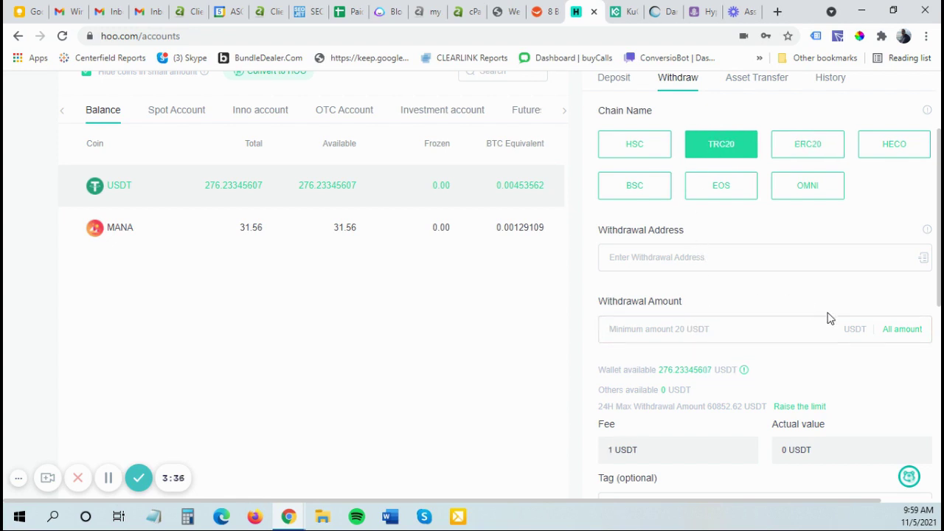
pyautogui.click(901, 329)
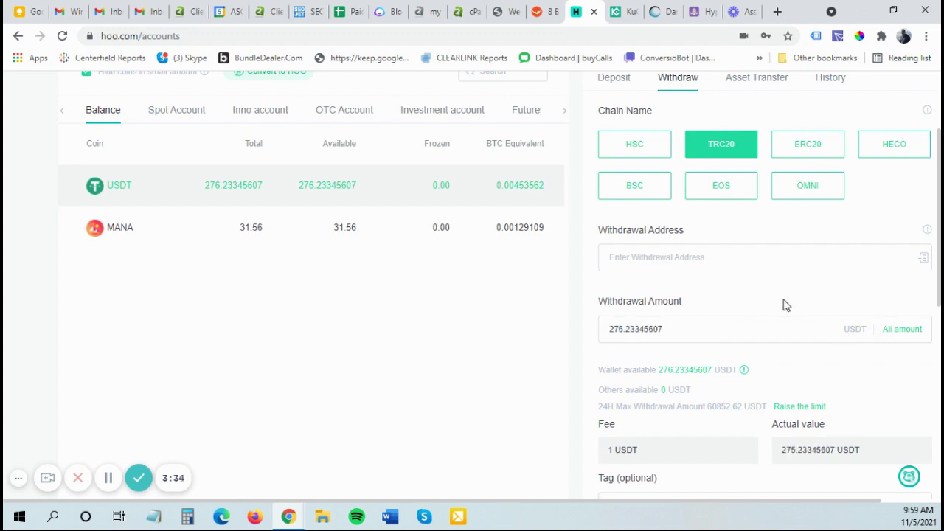
pyautogui.scroll(-2, 734, 313)
pyautogui.moveTo(638, 314); pyautogui.dragTo(601, 319)
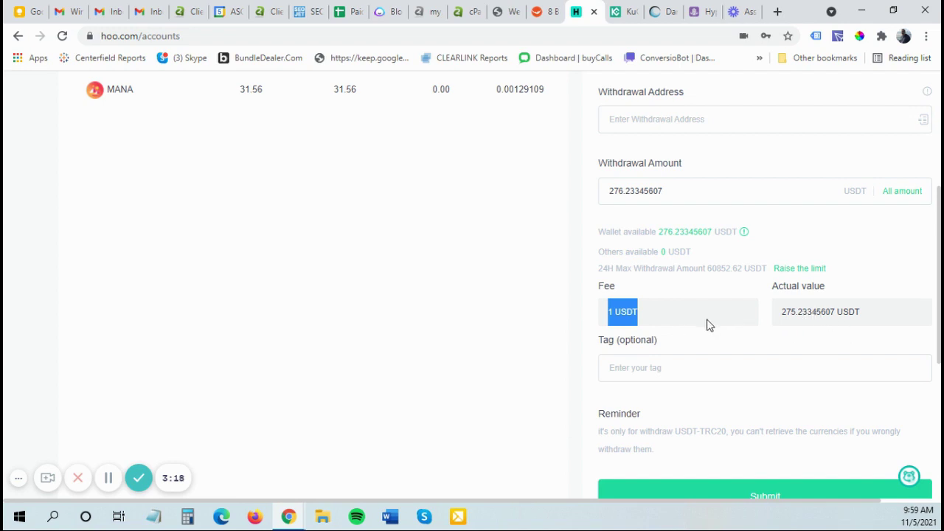
pyautogui.scroll(4, 697, 221)
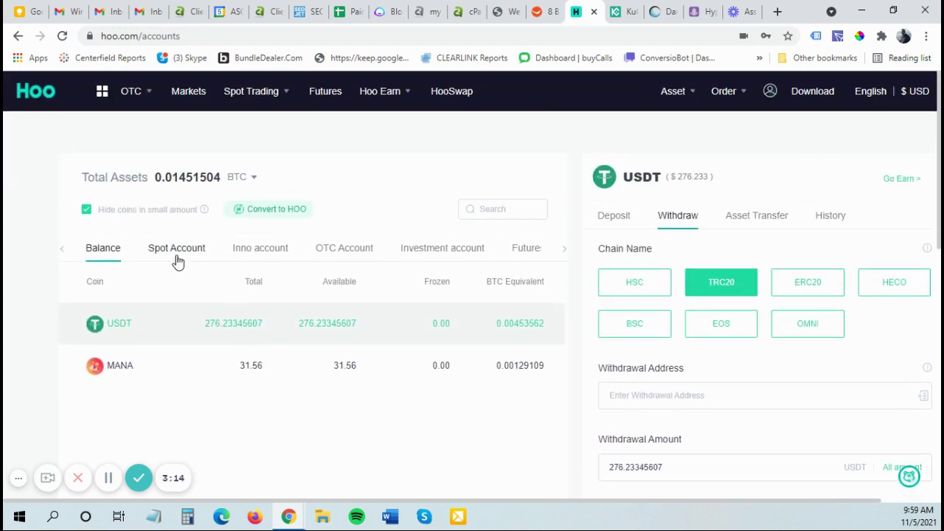
# Compare the holdings of the Spot Account with those of the Balance account
pyautogui.click(176, 259)
pyautogui.click(88, 254)
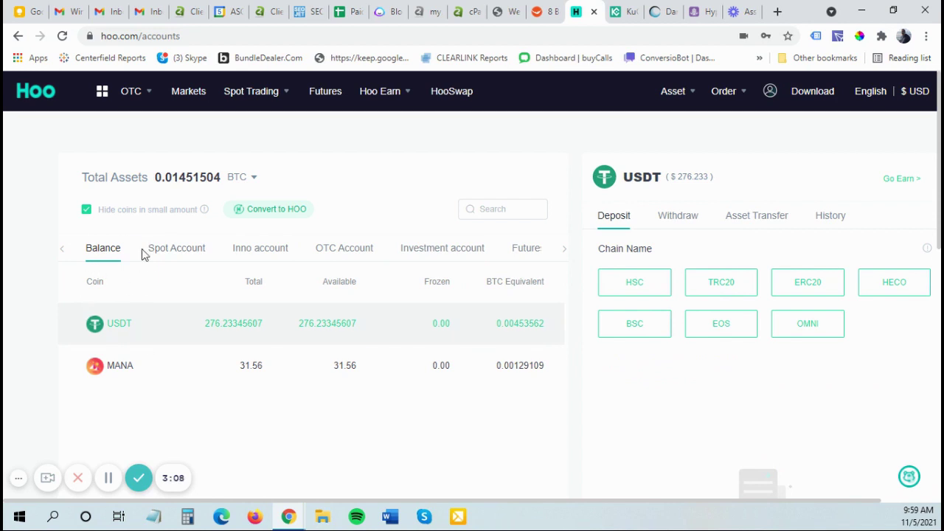
pyautogui.click(184, 264)
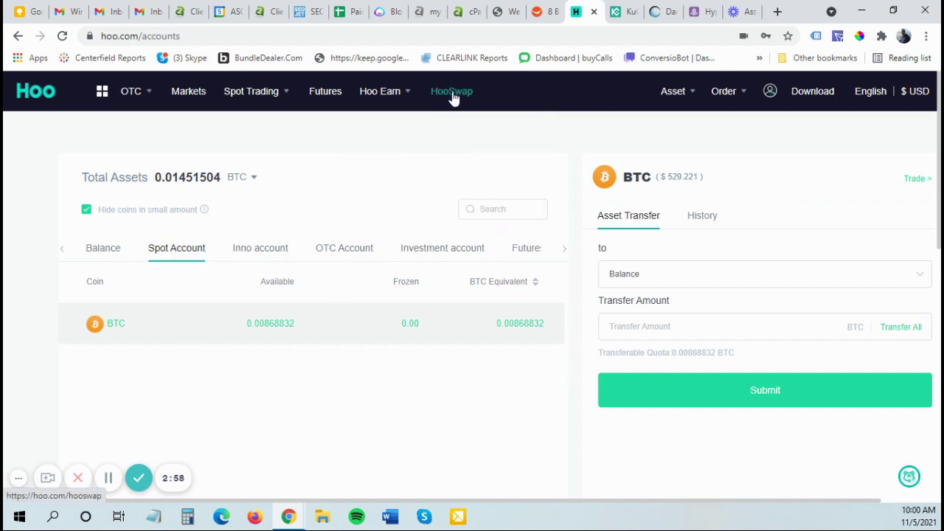
# Reopen My Assets and transfer all 0.00868832 BTC from the Spot Account to Balance
pyautogui.moveTo(253, 95)
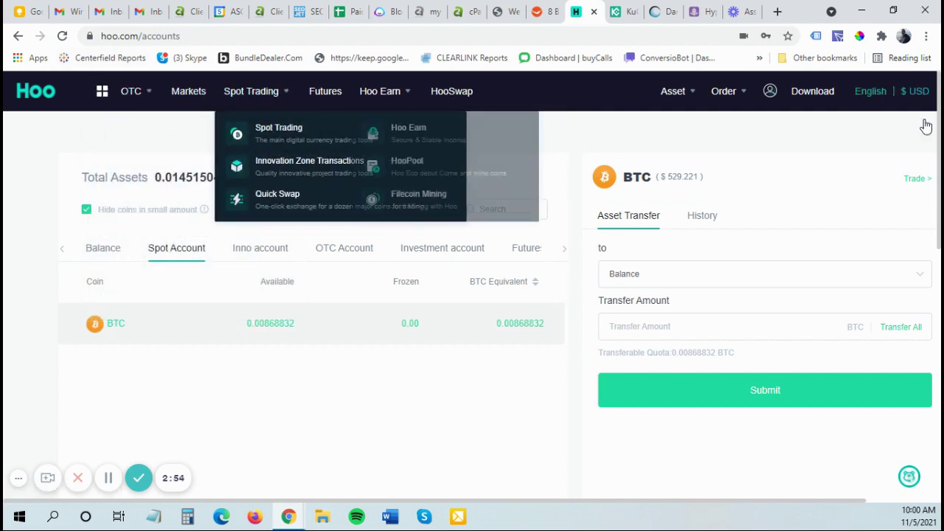
pyautogui.moveTo(707, 81)
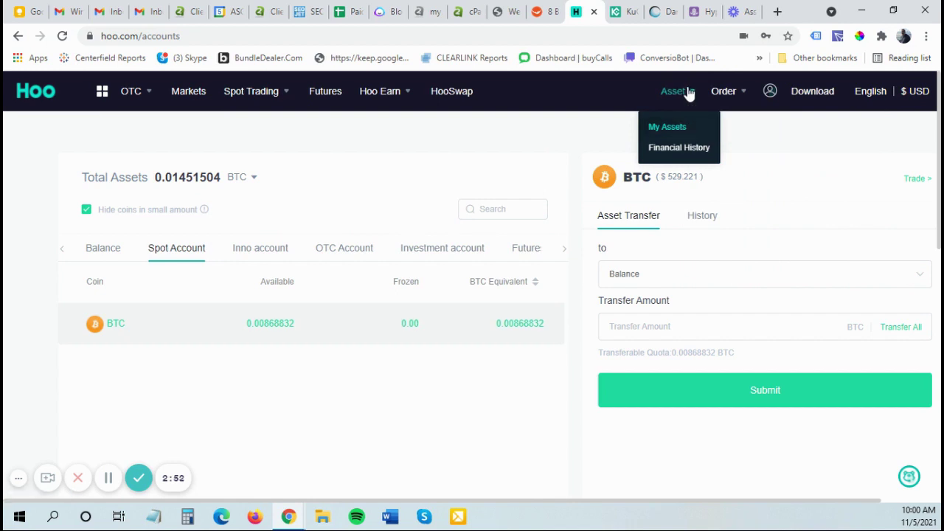
pyautogui.click(680, 126)
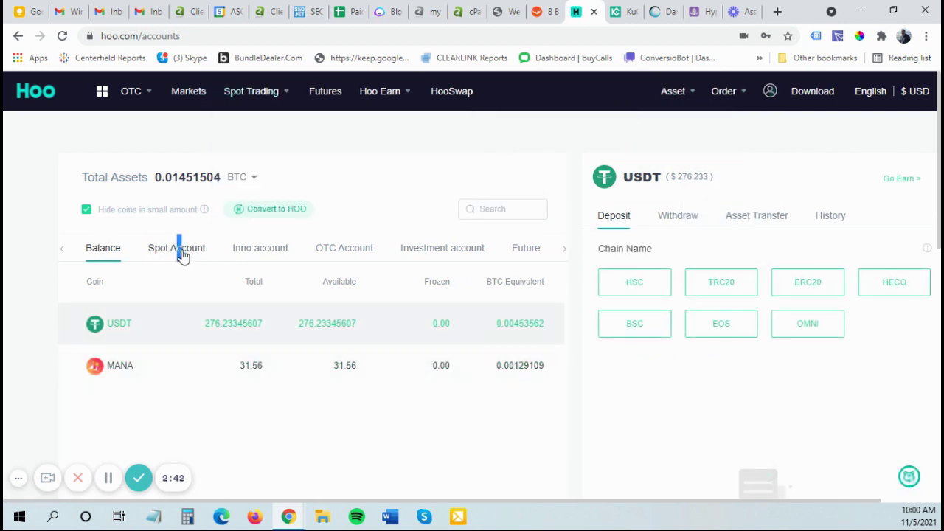
pyautogui.click(179, 258)
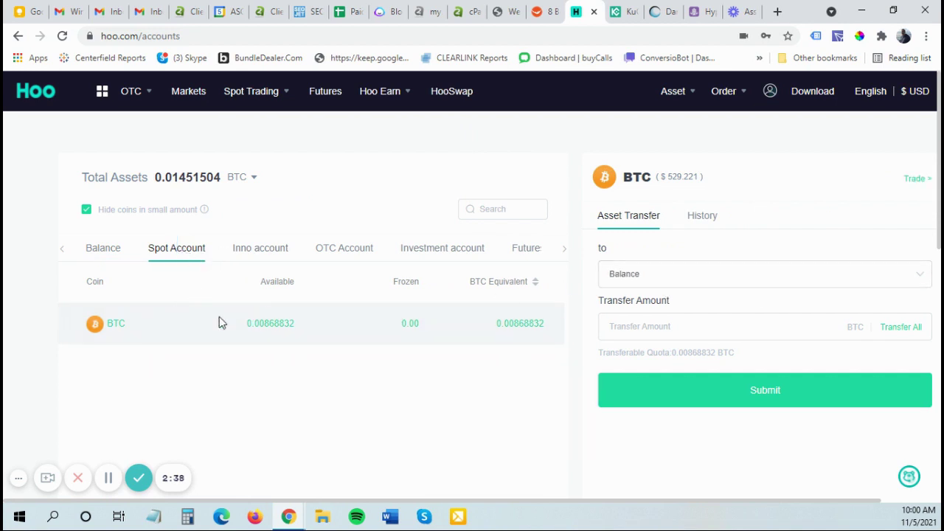
pyautogui.click(912, 333)
pyautogui.click(899, 381)
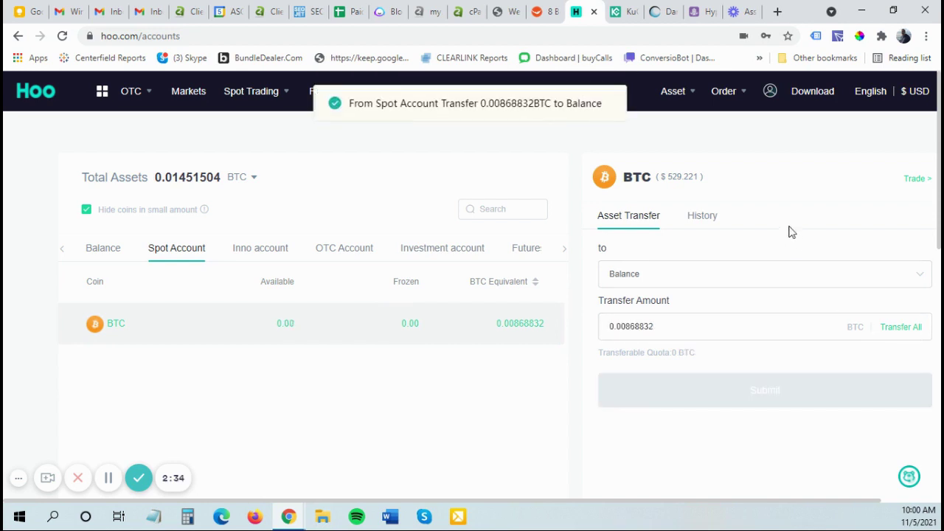
# Show the Balance account and review its coin holdings
pyautogui.click(102, 249)
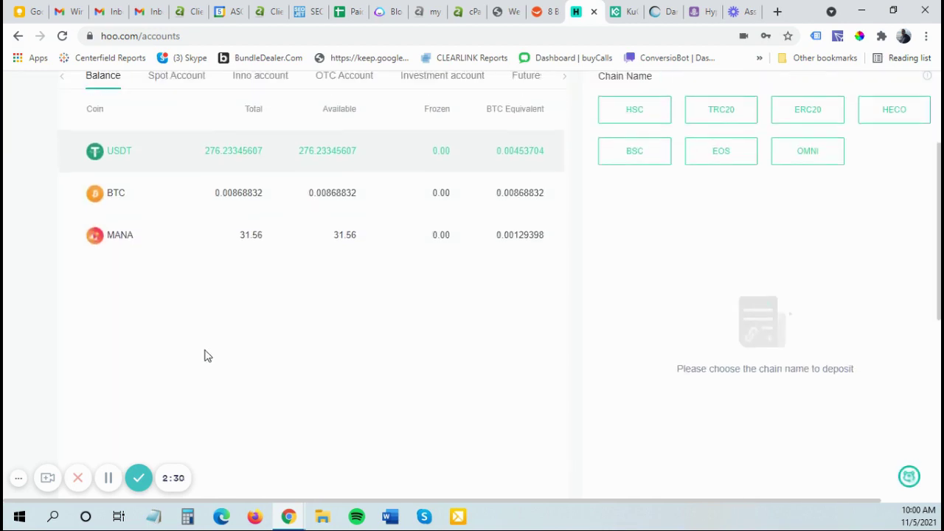
pyautogui.scroll(-2, 207, 356)
pyautogui.scroll(2, 353, 270)
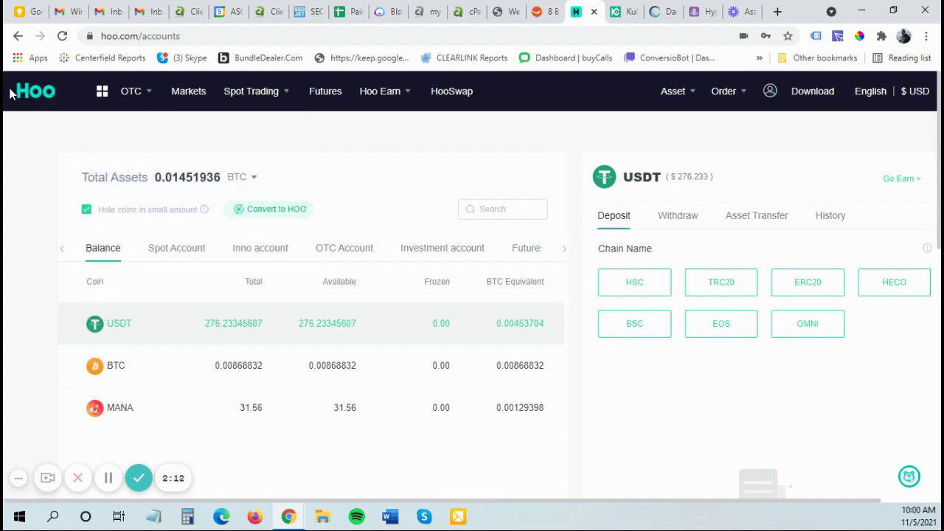
pyautogui.moveTo(102, 118)
pyautogui.scroll(-1, 538, 211)
pyautogui.scroll(1, 516, 217)
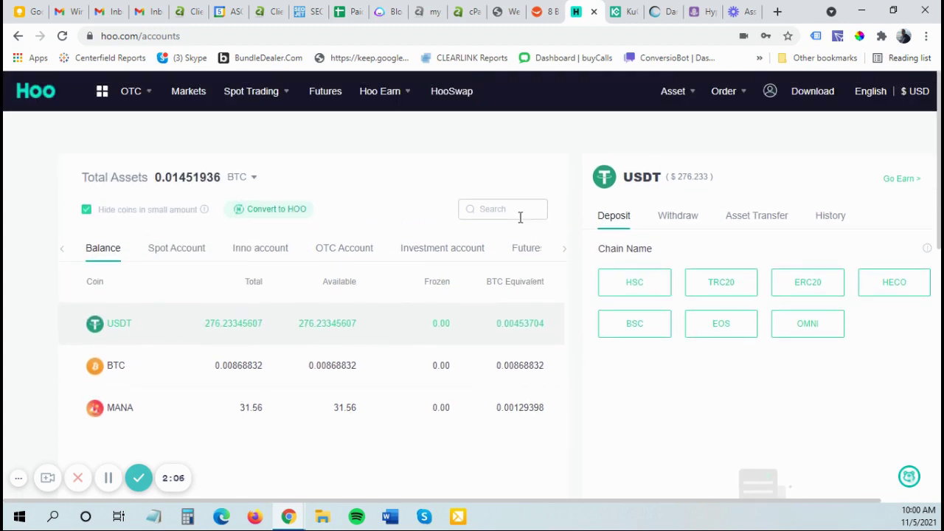